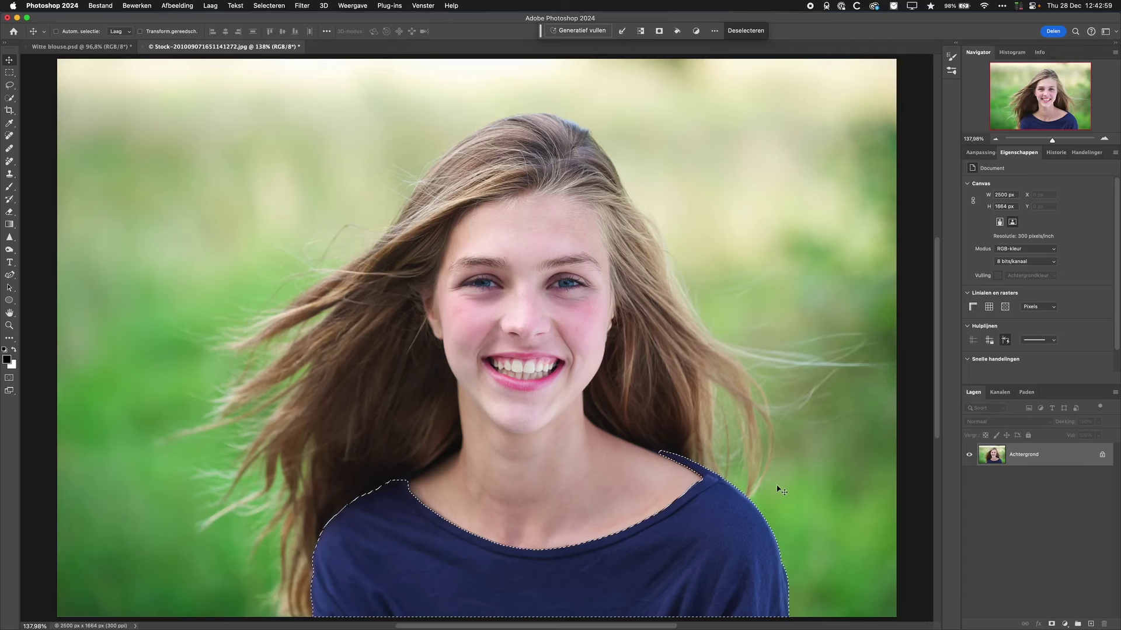
- Add a shirt-masked Hue/Saturation layer, sweep its hue toward navy, then switch to Witte blouse.psd
left_click(1065, 624)
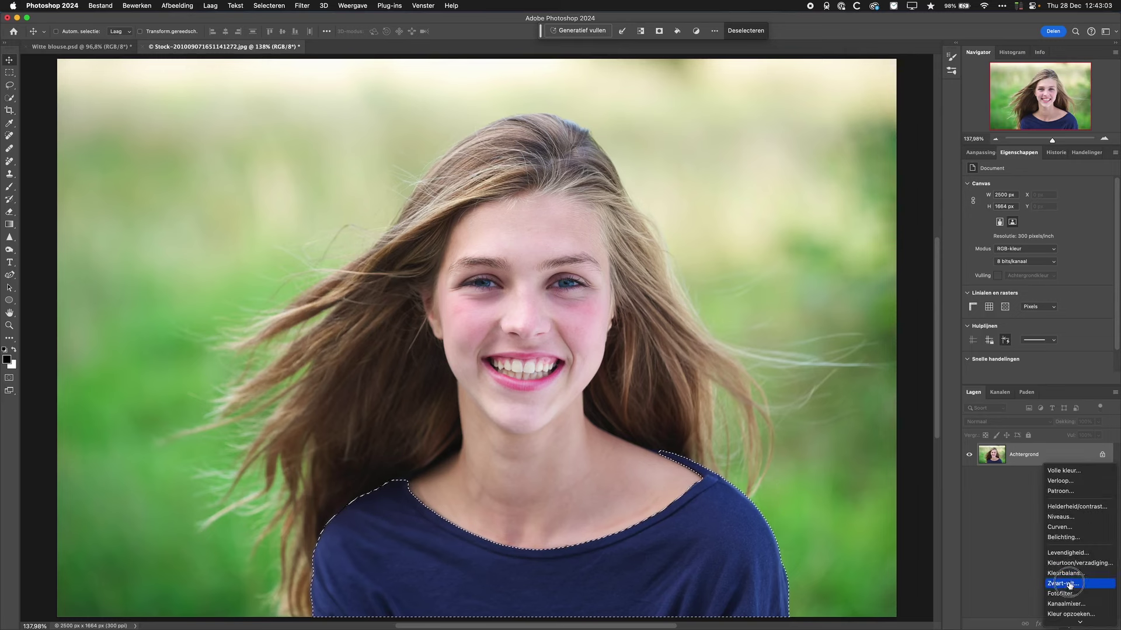
left_click(1072, 560)
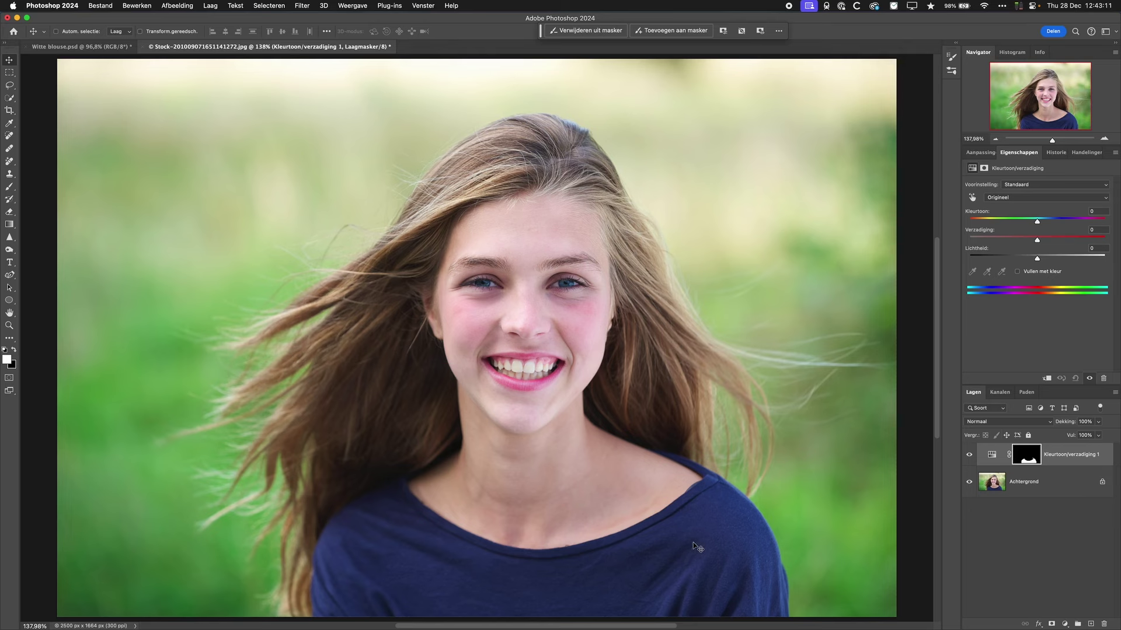
left_click(1016, 199)
left_click(1016, 199)
mouse_move(1038, 222)
left_mouse_down()
mouse_move(1049, 227)
mouse_move(993, 225)
left_mouse_up()
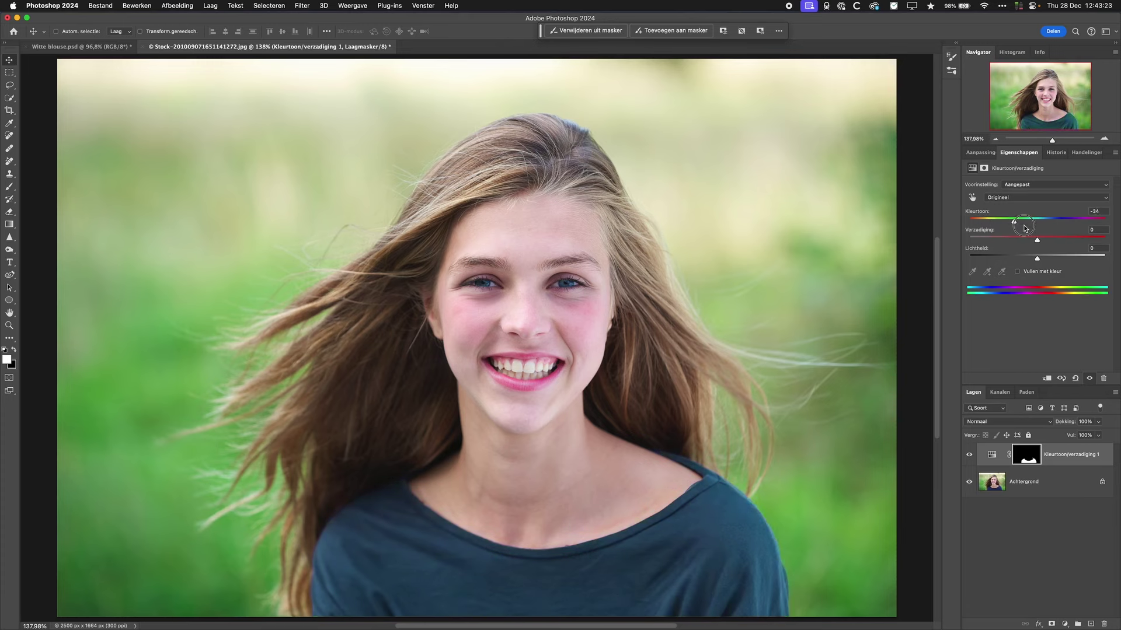
left_click_drag(993, 225, 1034, 228)
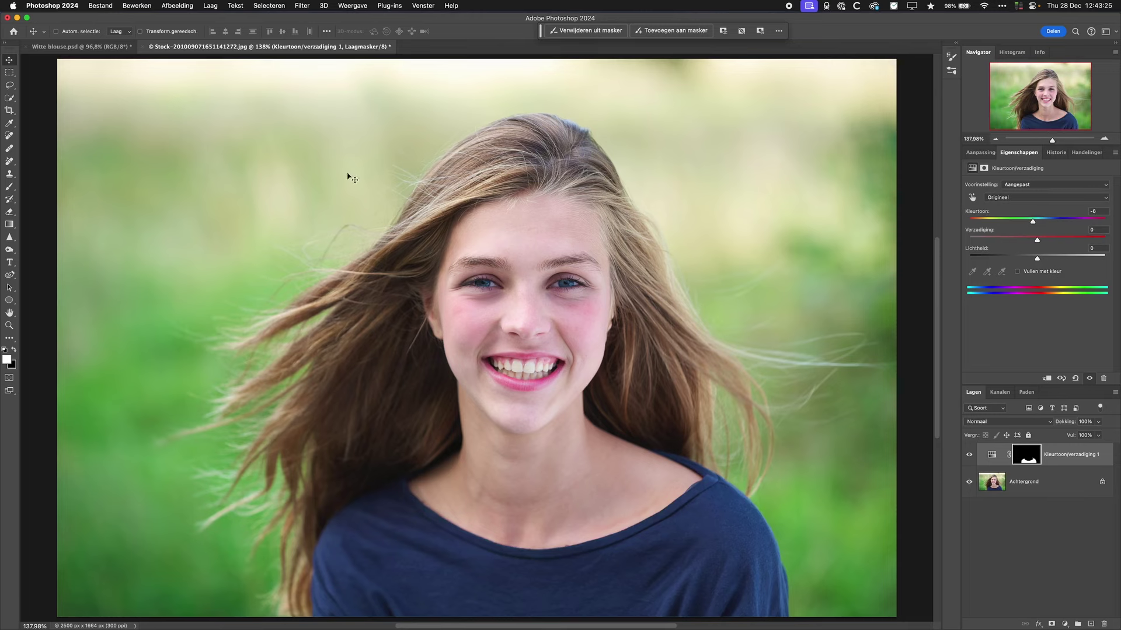
left_click(105, 49)
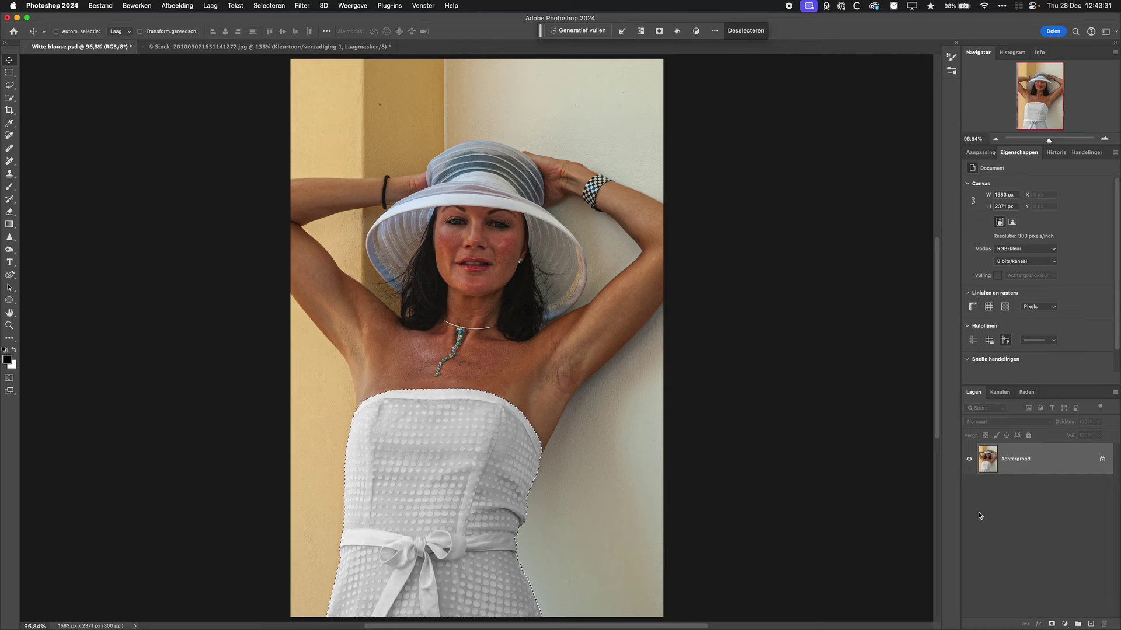
- Add a Hue/Saturation layer over the white dress and shift Hue to -180 as a test
left_click(1065, 625)
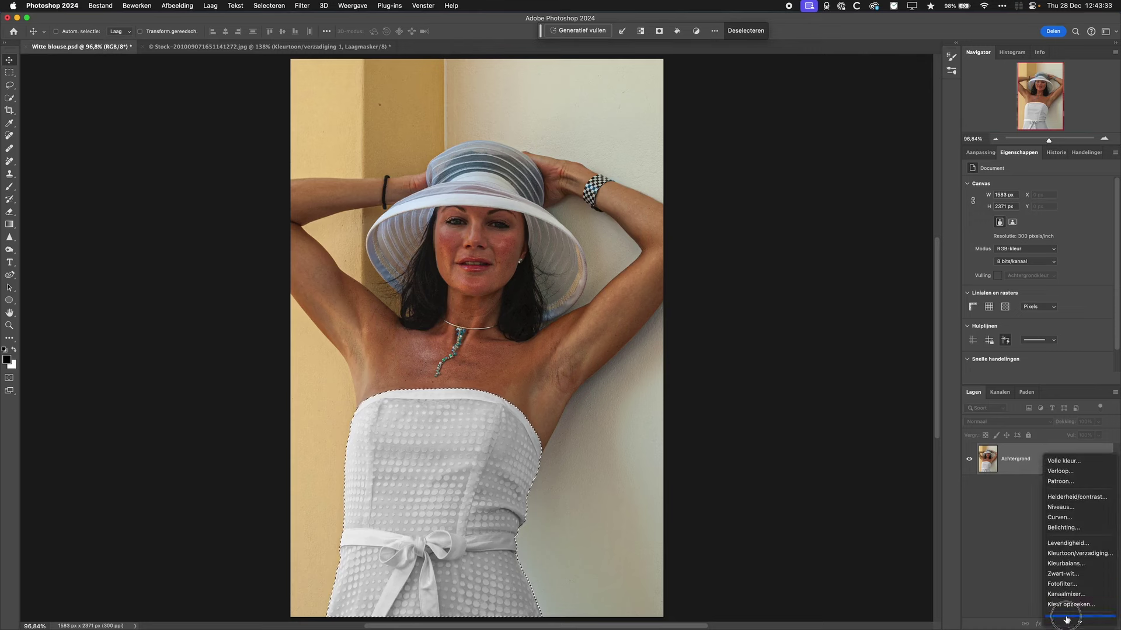
left_click(1073, 554)
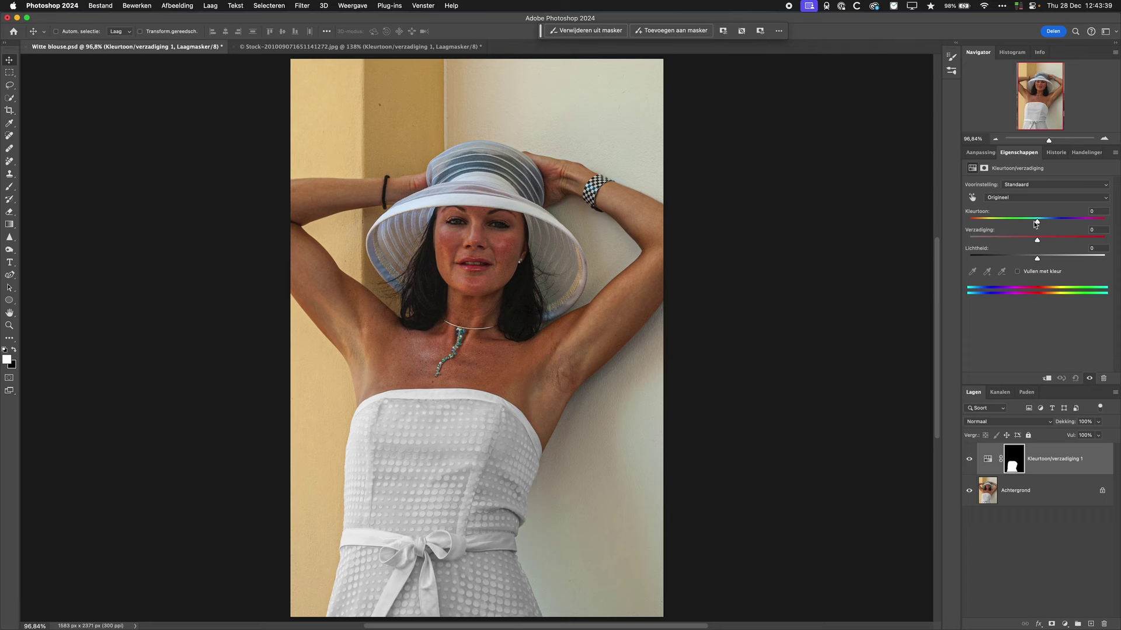
mouse_move(1038, 224)
left_mouse_down()
mouse_move(955, 228)
mouse_move(1037, 232)
left_mouse_up()
- Load the adjustment's mask as a dress selection and delete the Hue/Saturation layer
left_click(1017, 466, "super")
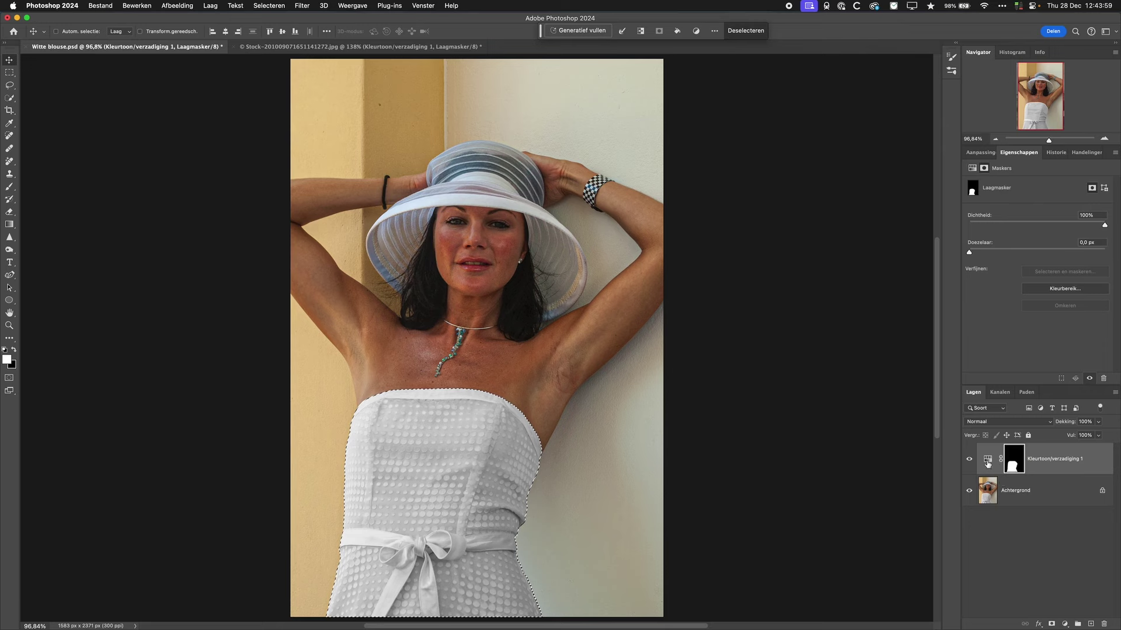
left_click_drag(988, 463, 1103, 624)
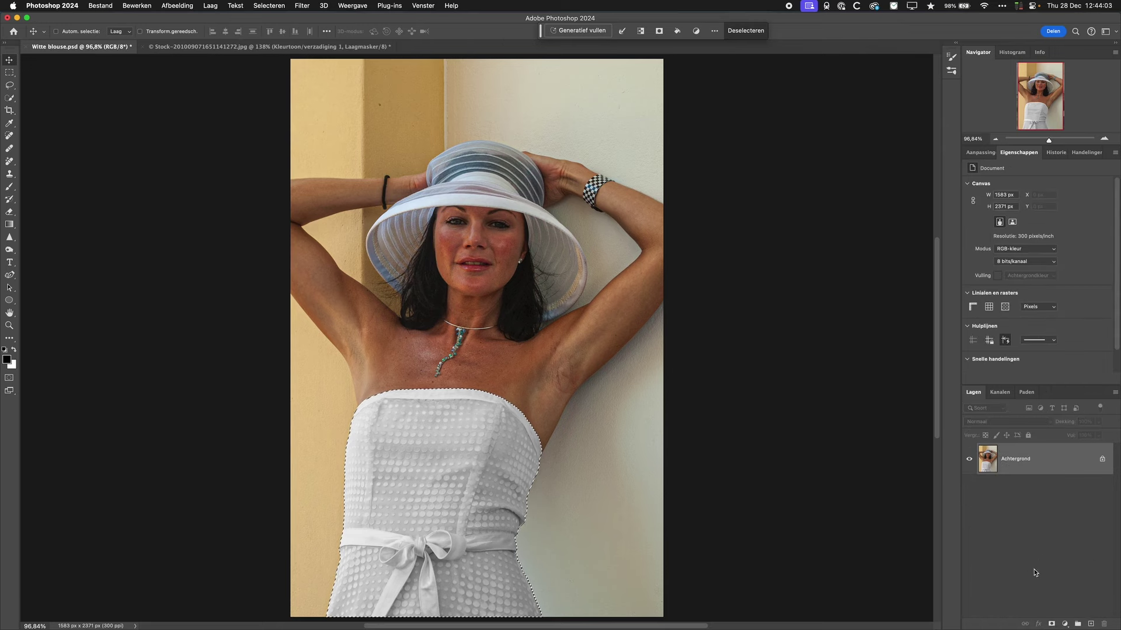
left_click(1065, 625)
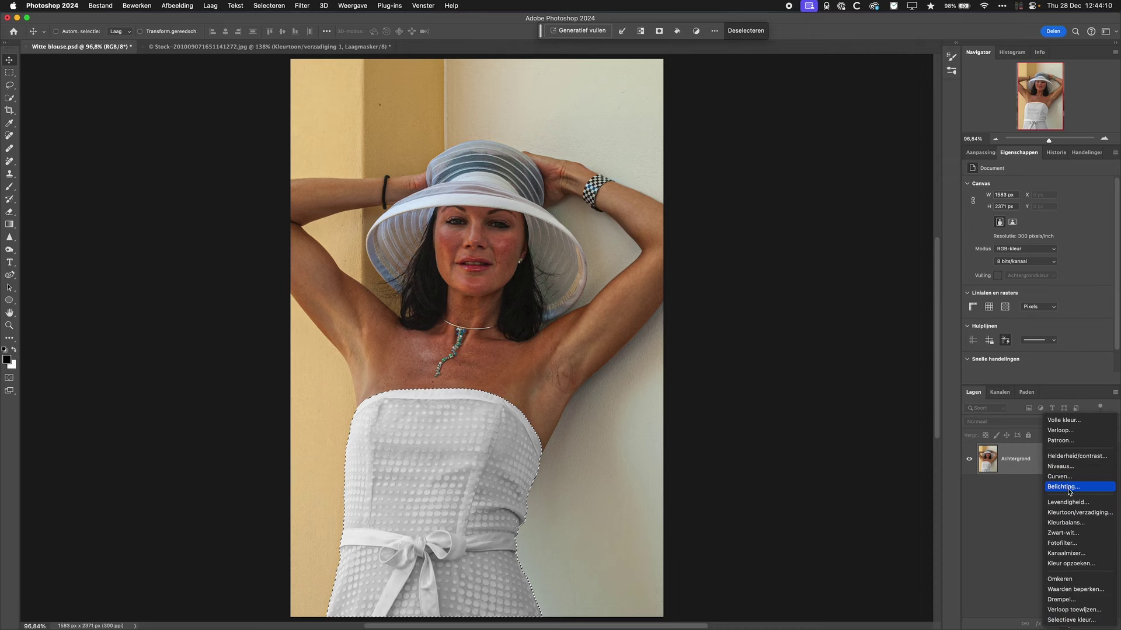
- Fill the dress with a Solid Color layer of pale lavender, hue 243 (a09dcf)
left_click(1071, 420)
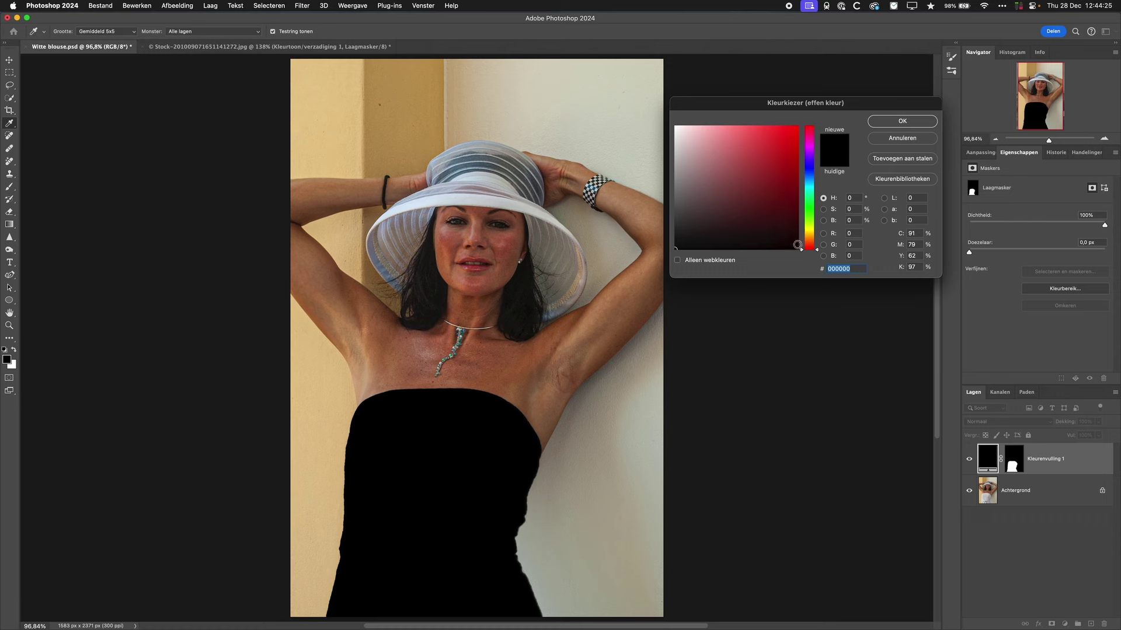
left_click_drag(805, 243, 801, 168)
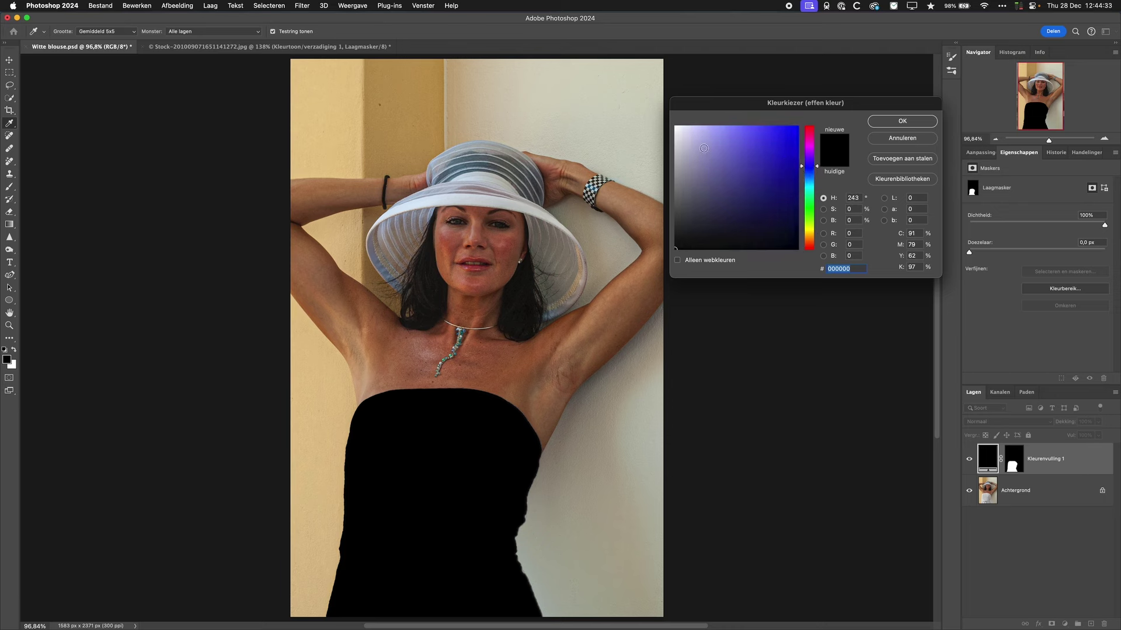
left_click(703, 148)
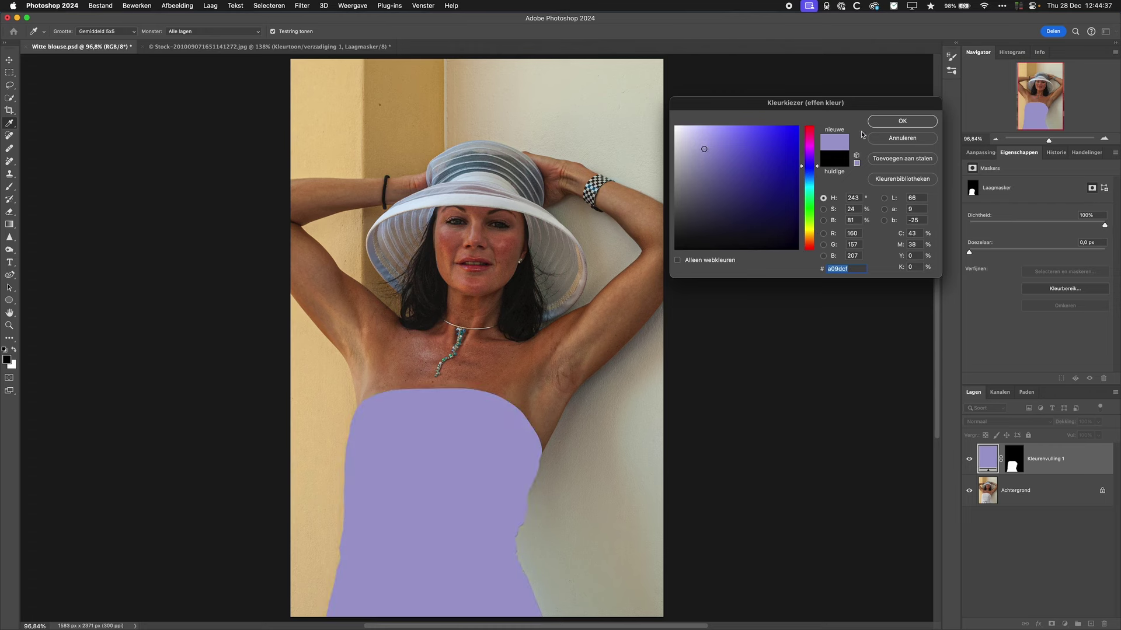
left_click(899, 121)
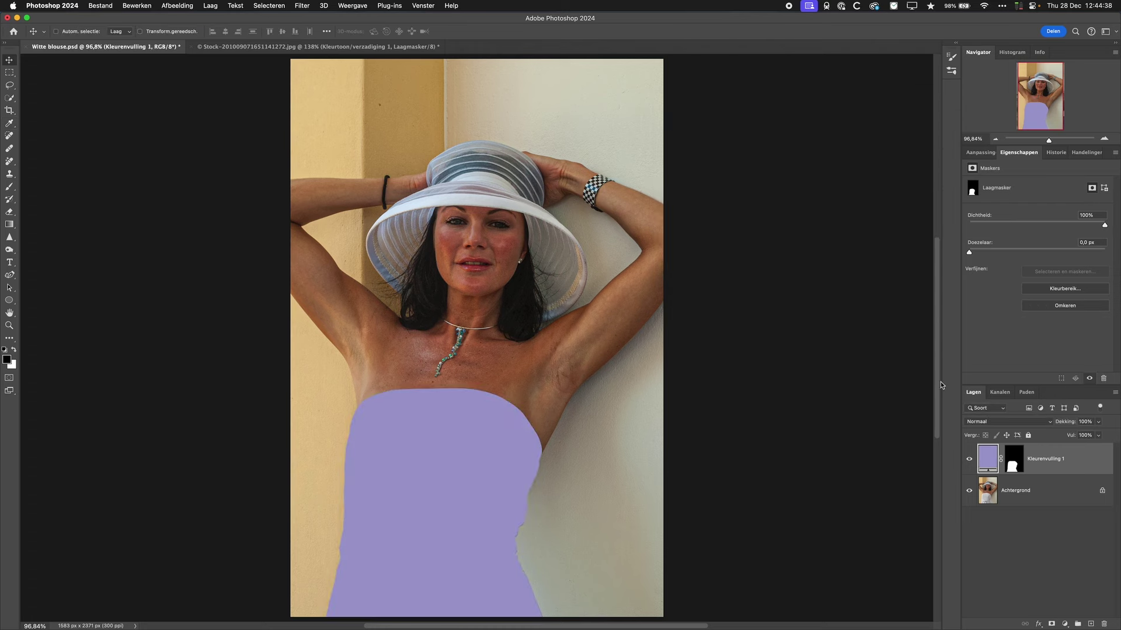
- Set the lavender fill layer's blend mode to Multiply so the dress texture shows
left_click(1036, 422)
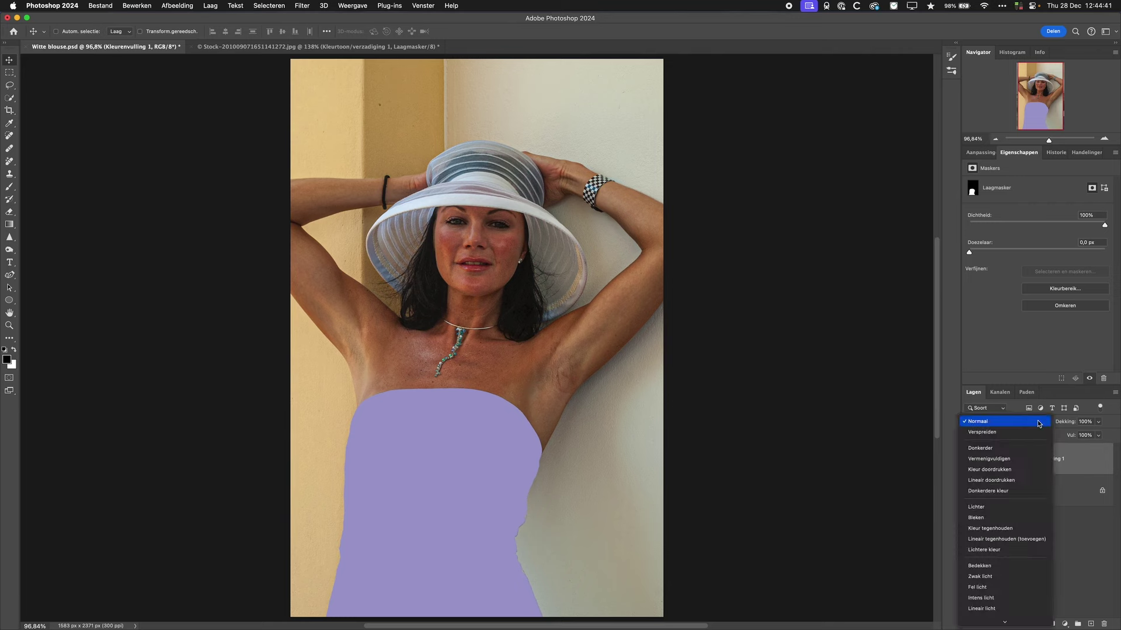
left_click(1007, 459)
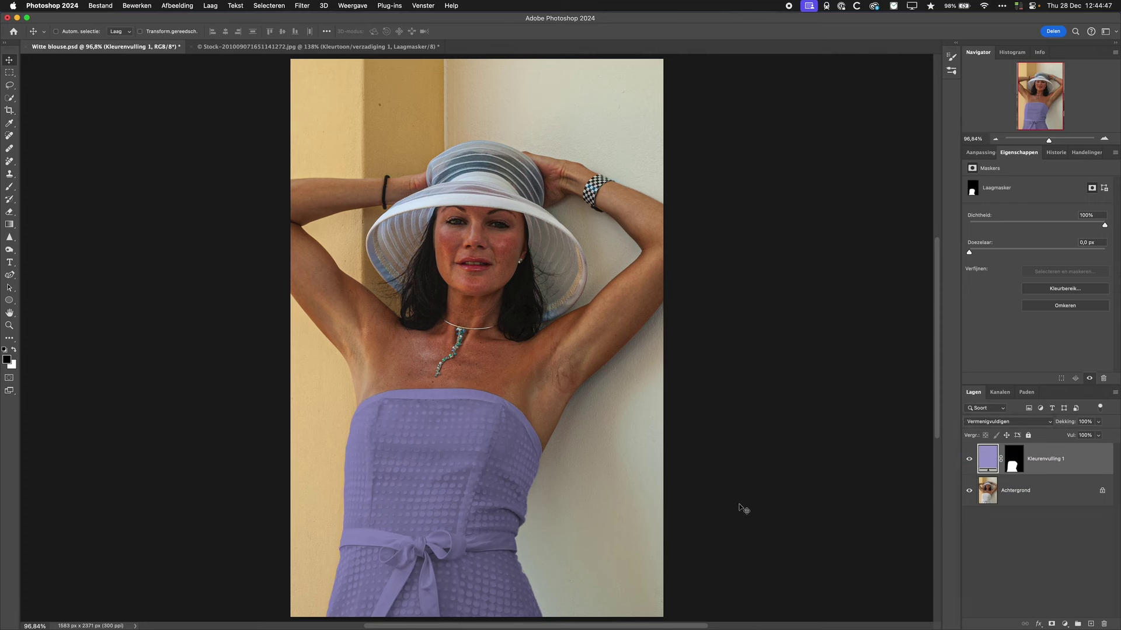
double_click(982, 464)
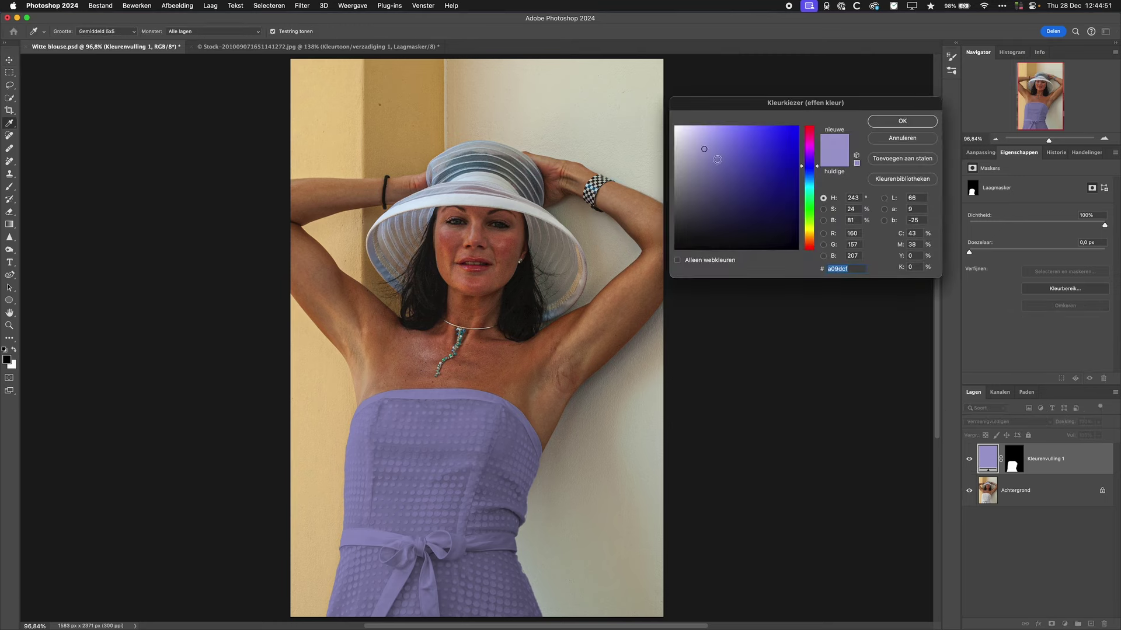
- Change the fill colour to a deep navy, hex 130f5c
left_click(708, 169)
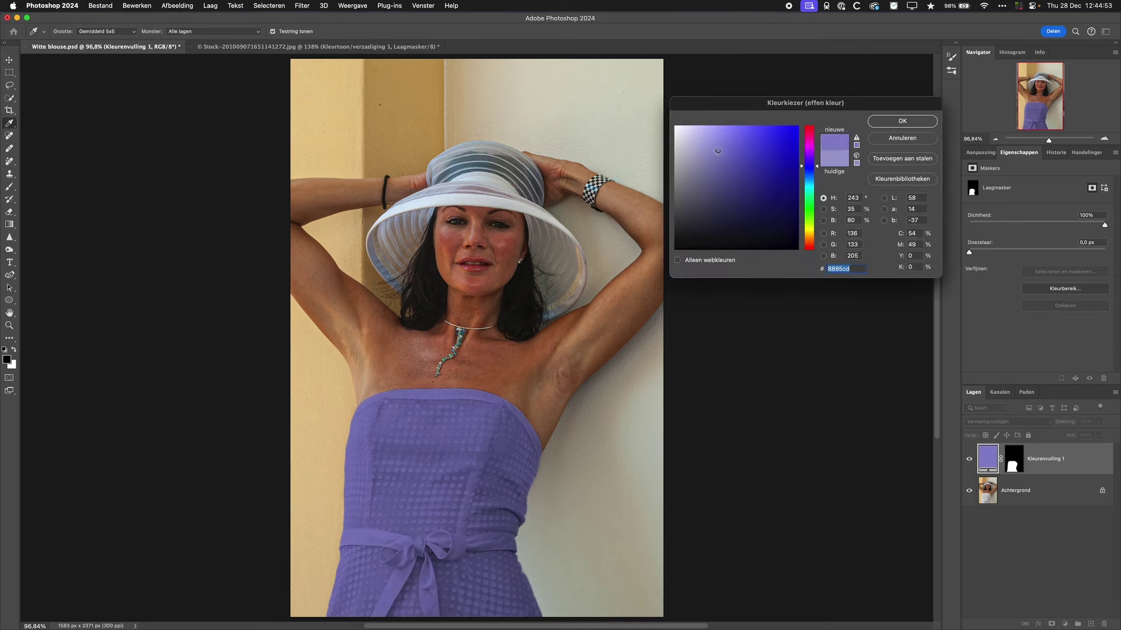
left_click(716, 157)
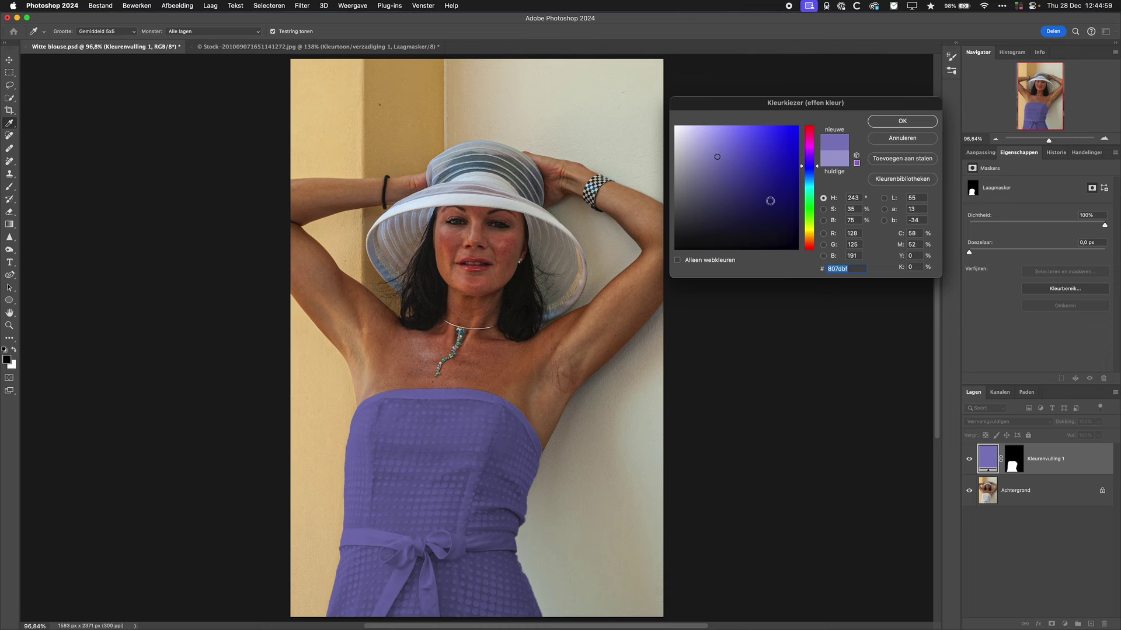
left_click(777, 204)
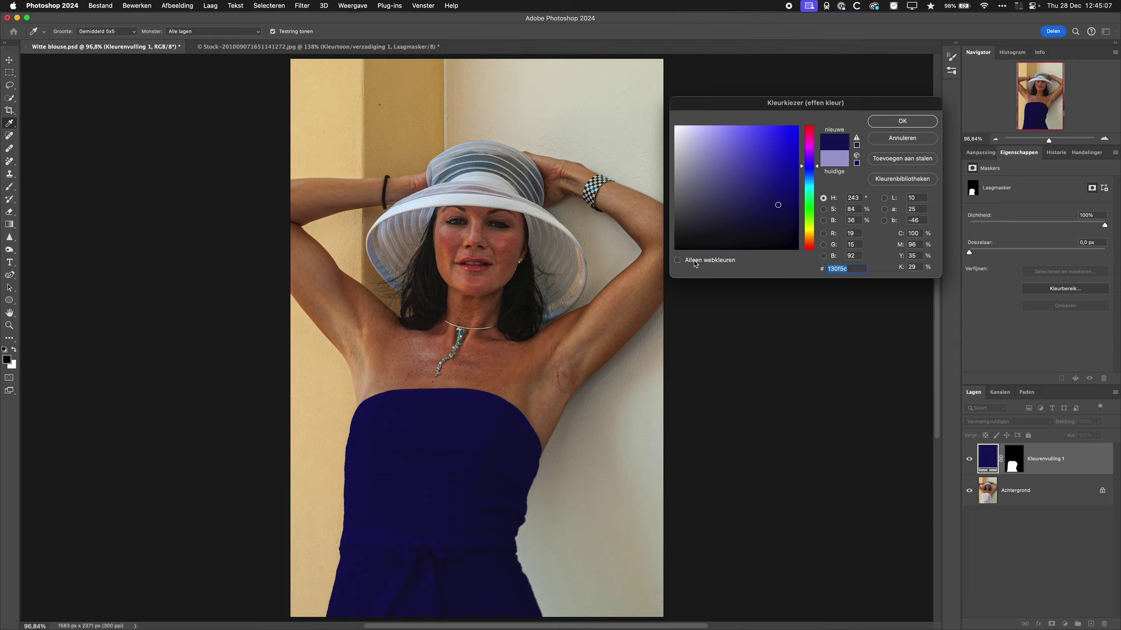
left_click(901, 121)
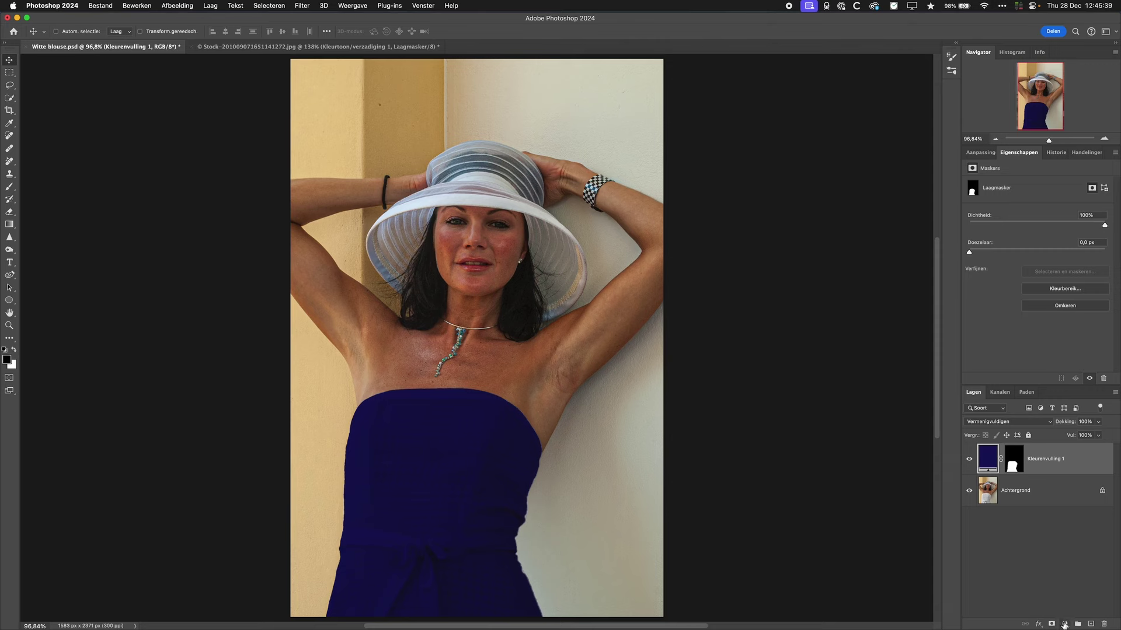
- Add a Curves (Curven) adjustment layer above the navy fill, selecting it together with Kleurenvulling 1
left_click(1064, 624)
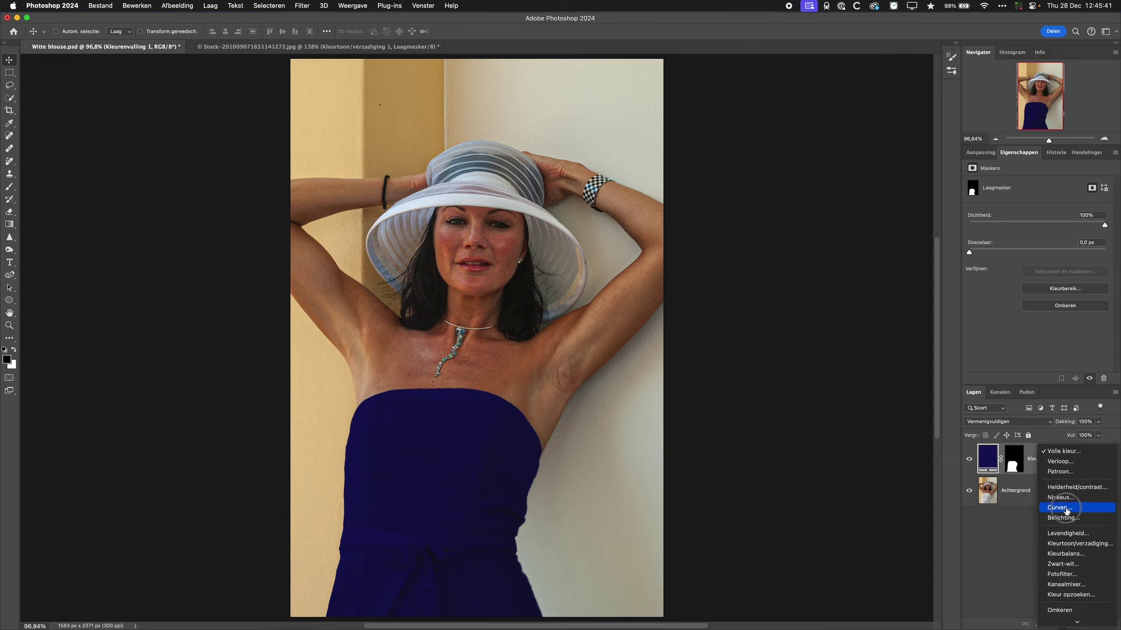
left_click(1067, 512)
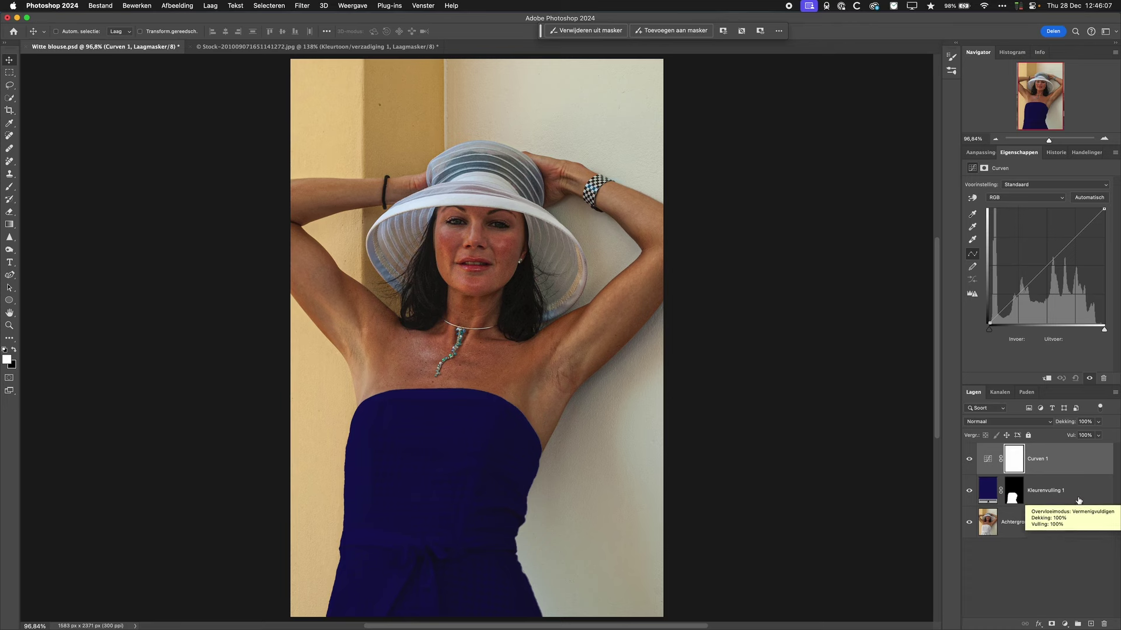
left_click(1074, 490, "shift")
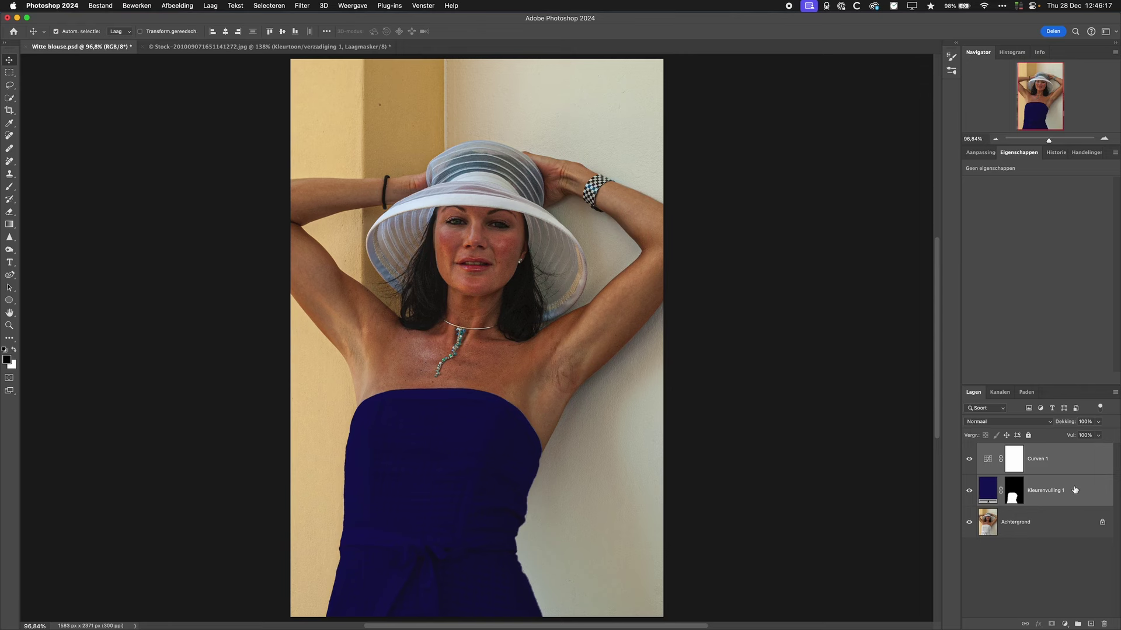
- Group Curven 1 and Kleurenvulling 1 into Groep 1, move the dress mask onto the group, select Curven 1
key("super+g")
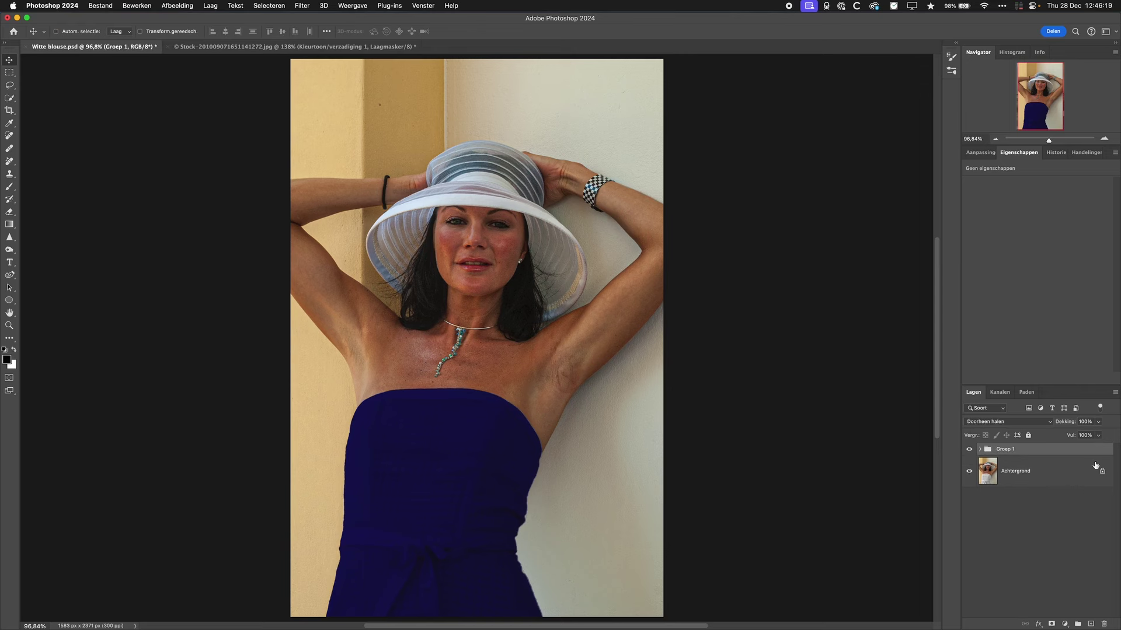
left_click(980, 449)
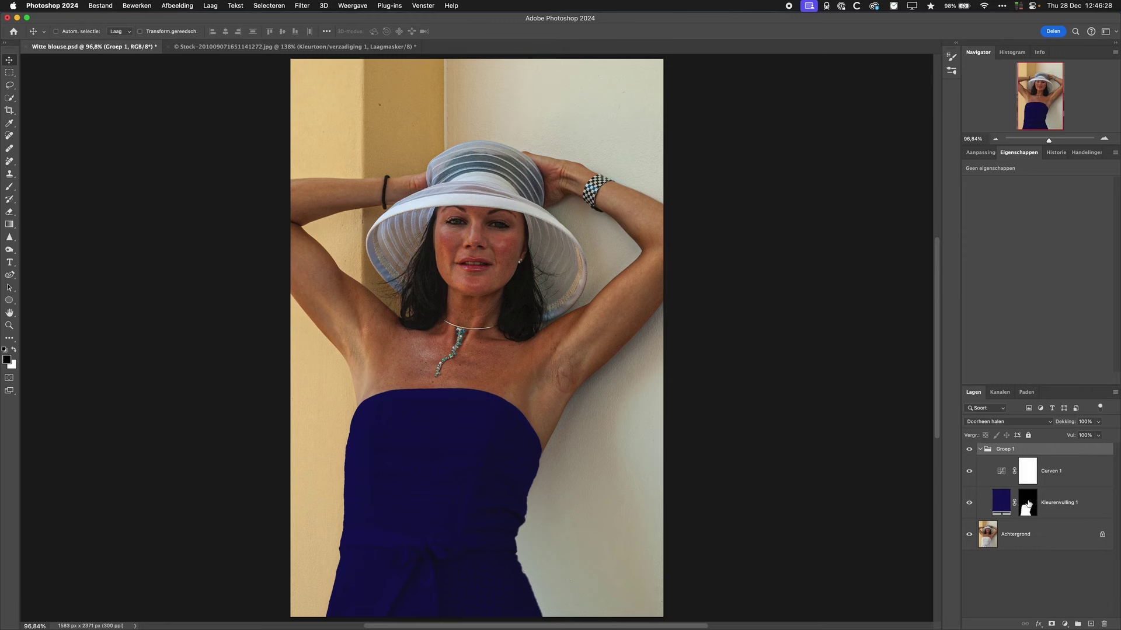
left_click_drag(1029, 505, 1044, 456)
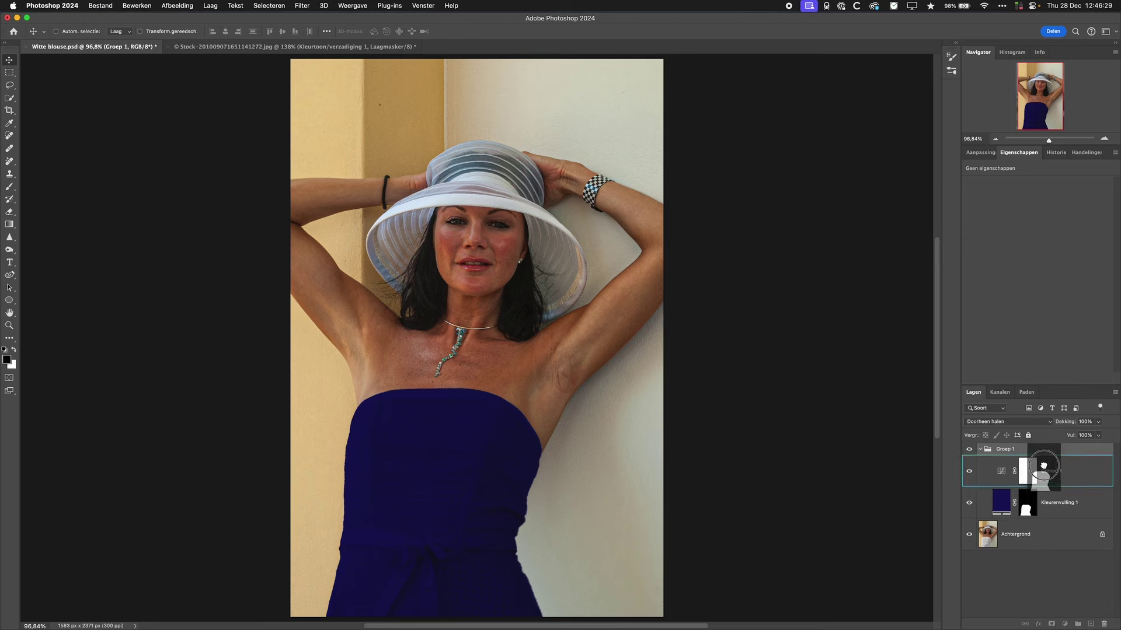
left_click_drag(1043, 457, 1043, 456)
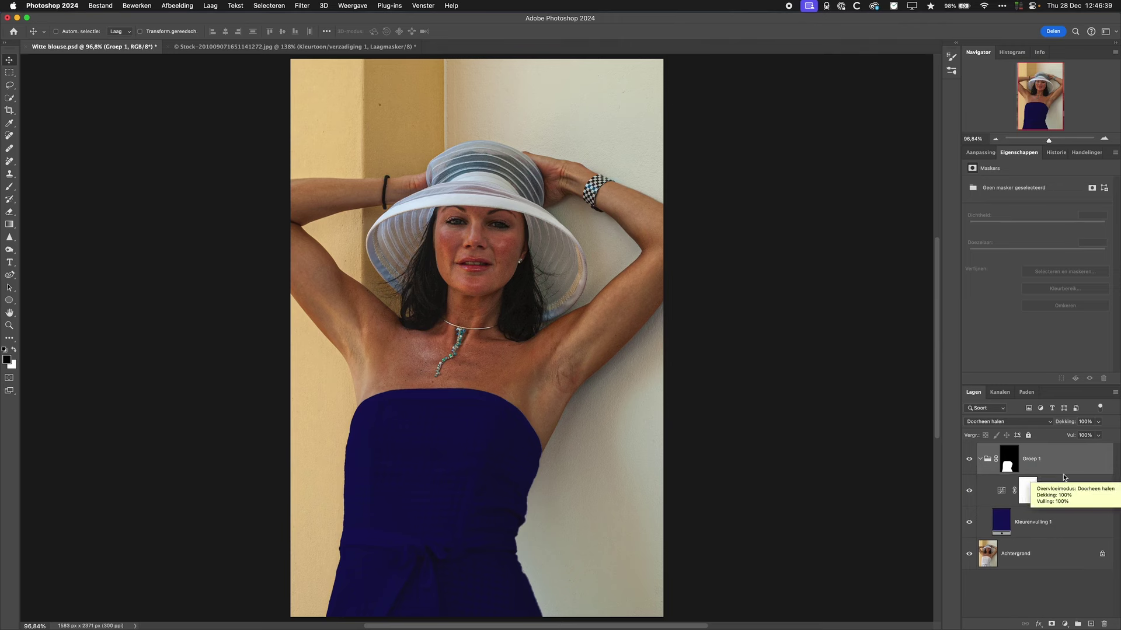
left_click(1002, 493)
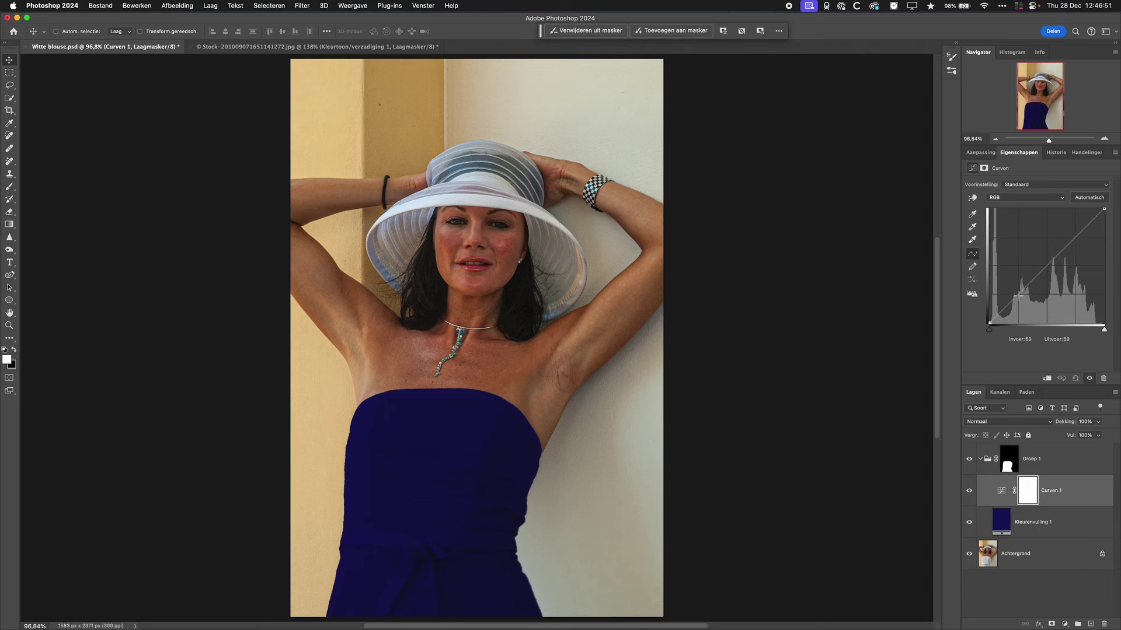
- Lift two RGB curve points to brighten the dress to royal blue, then open Curven 1's blending options
left_click_drag(1014, 300, 1000, 298)
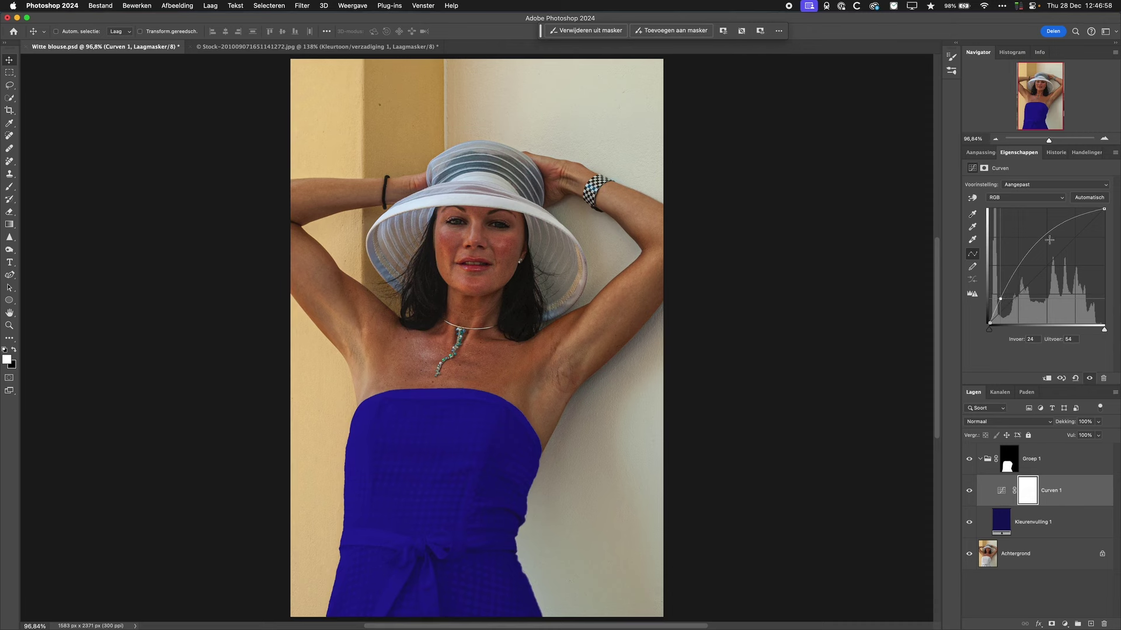
left_click_drag(1049, 234, 1048, 231)
double_click(1091, 494)
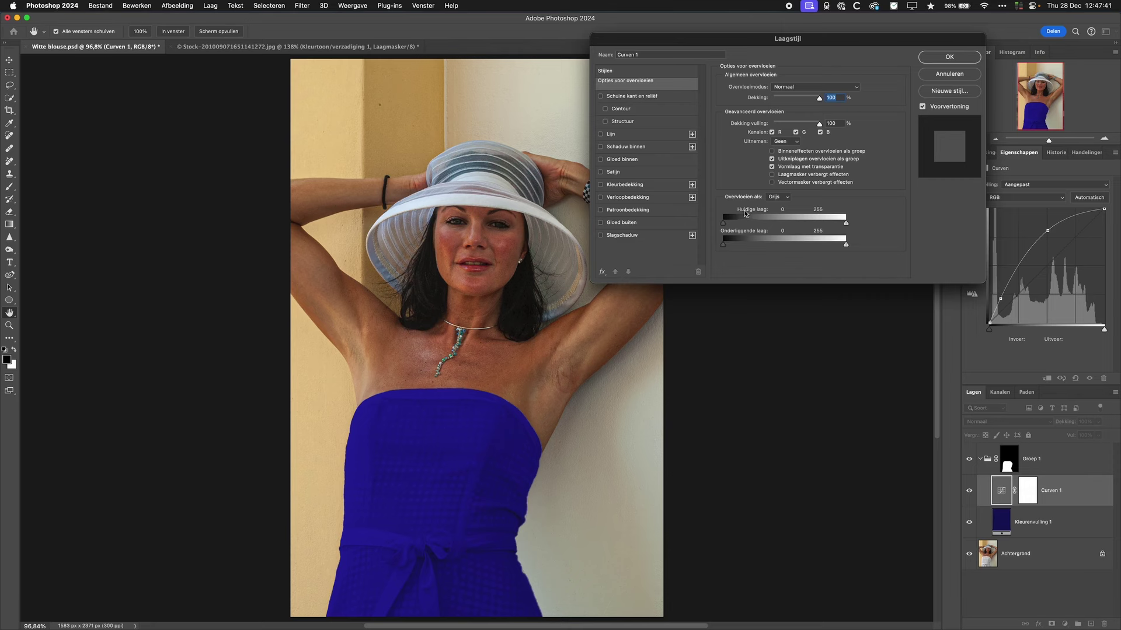
- Split the underlying-layer black Blend If slider to about 13/26 so deep folds stay dark, and apply
left_click(724, 247)
left_click_drag(723, 247, 730, 248)
left_click_drag(730, 245, 731, 246)
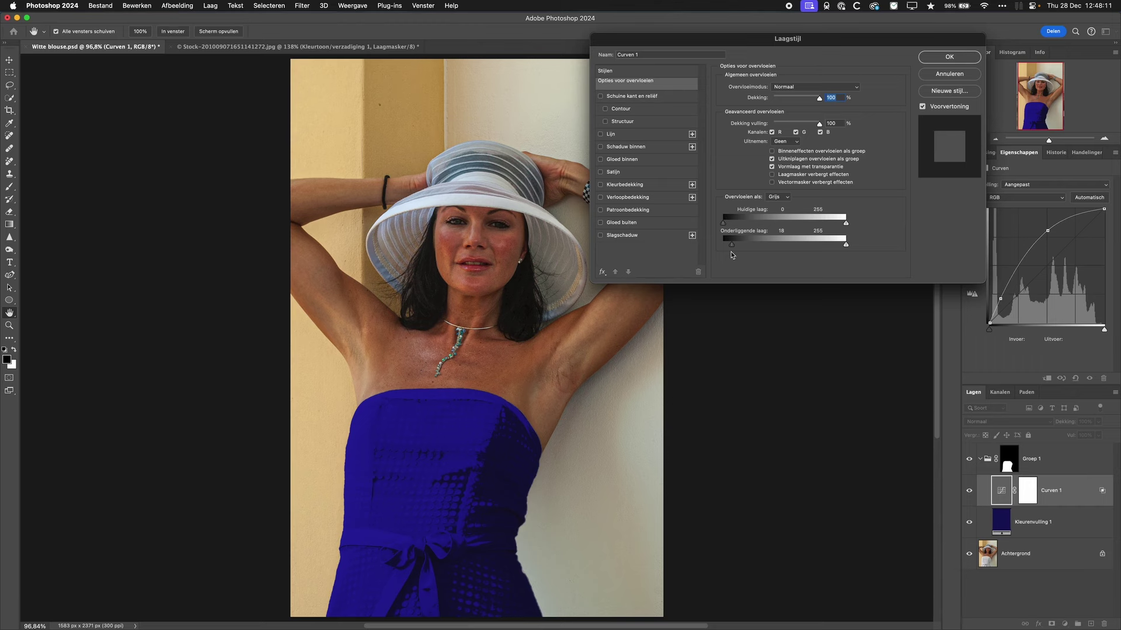
key("alt")
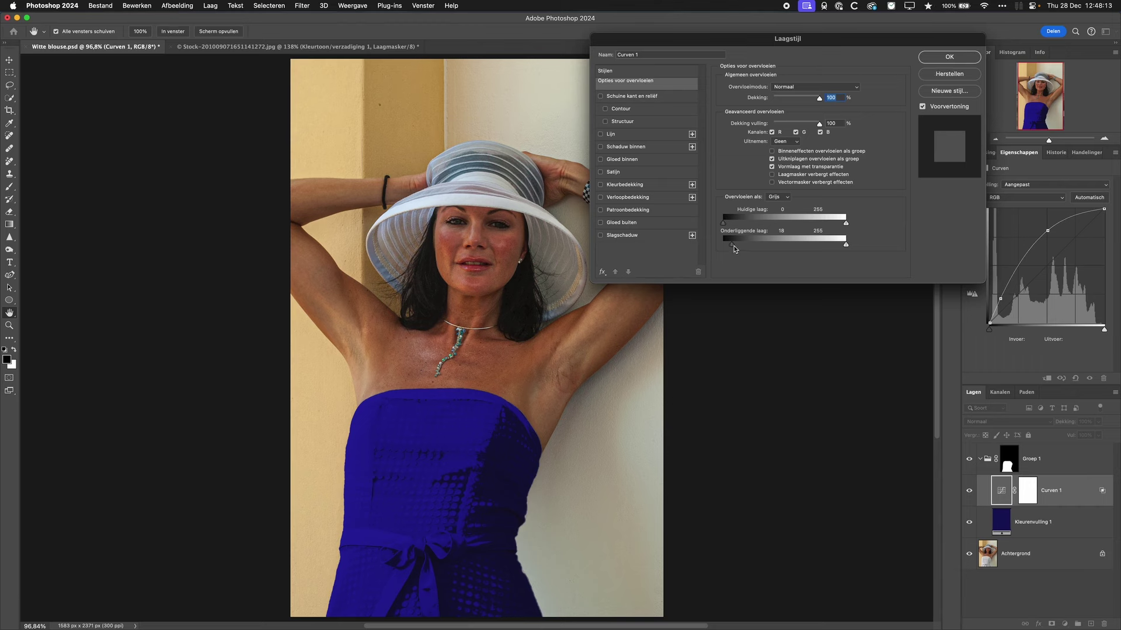
left_click_drag(732, 245, 736, 248)
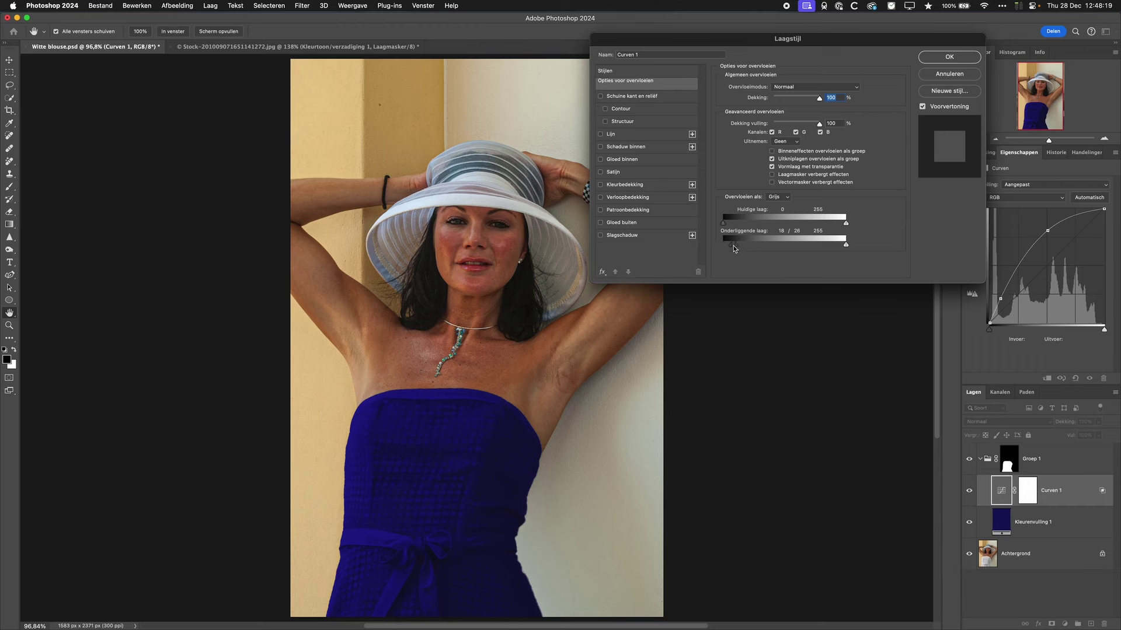
left_click_drag(732, 246, 729, 248)
left_click_drag(730, 247, 735, 248)
left_click(949, 57)
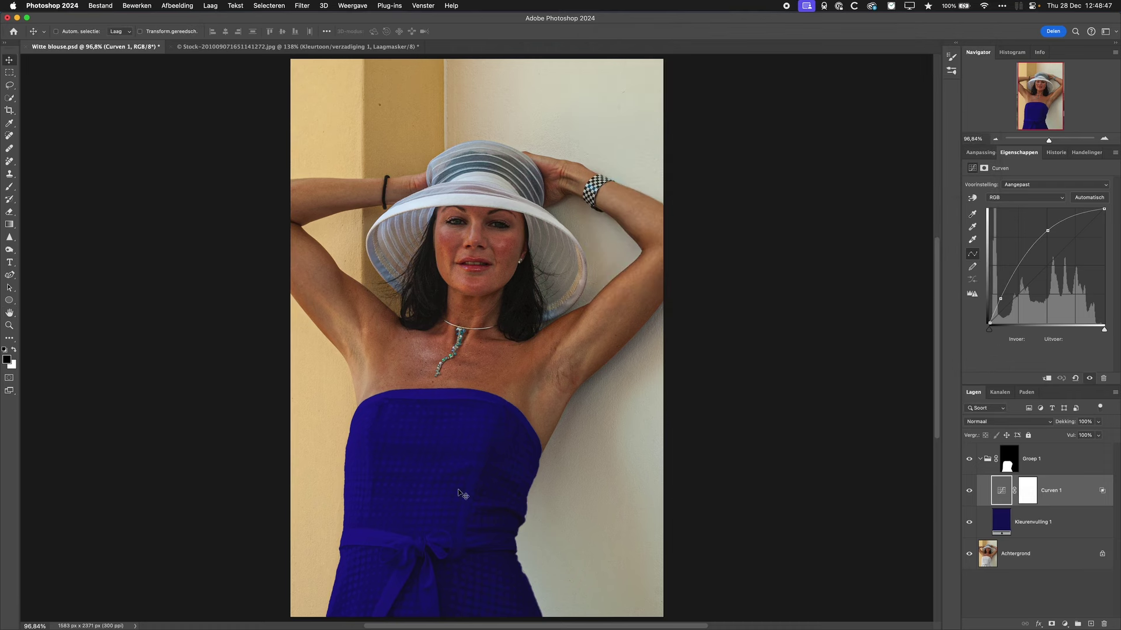